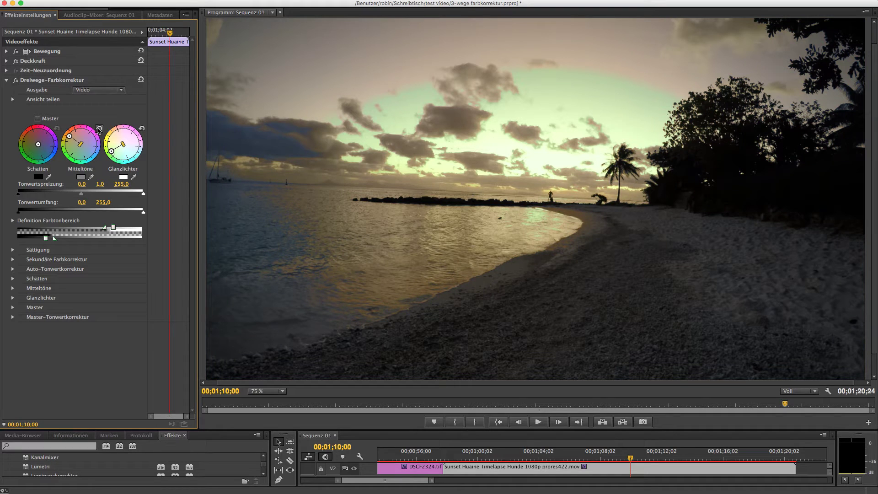
Reset the Glanzlichter wheel in the Three-Way Color Corrector to neutral, then go to Capture One
click(141, 129)
key(super+Tab)
key(super+Tab)
key(super+Tab)
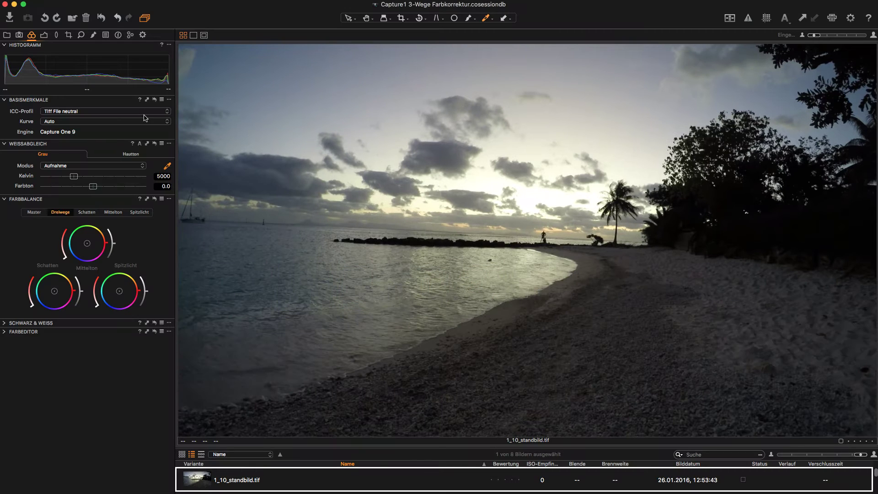
Tint the beach still's midtones pink-magenta by moving Capture One's Mittelton wheel toward red
drag(92, 245, 117, 246)
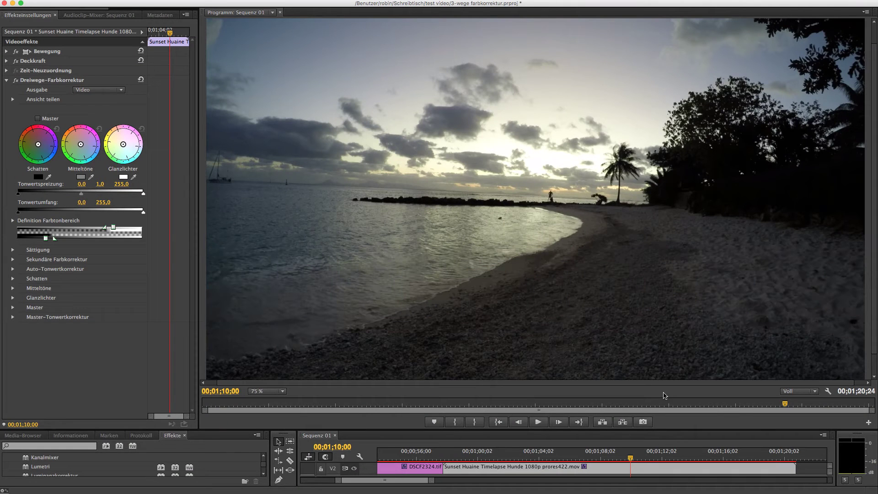
Load a beach-frame screenshot into Color Cone and replace its points with shadow, midtone and highlight points
mouse_move(208, 19)
mouse_down()
mouse_move(480, 190)
mouse_move(863, 381)
mouse_up()
key(super+Tab)
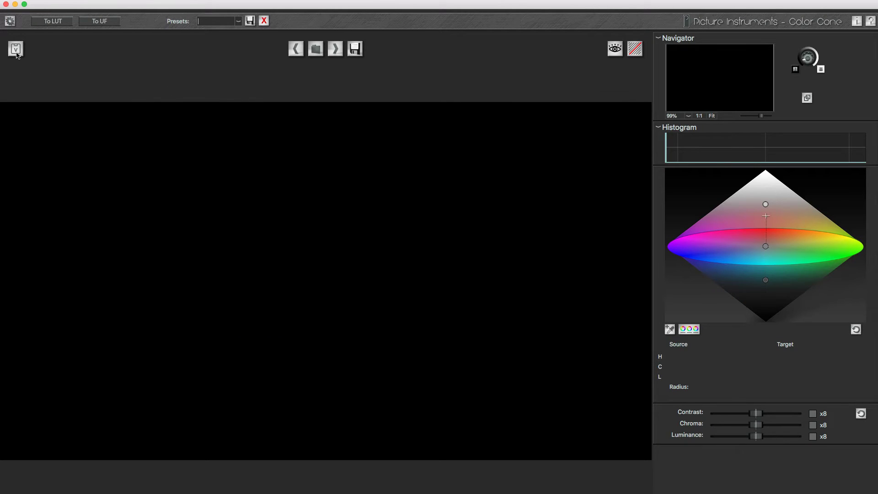
click(16, 53)
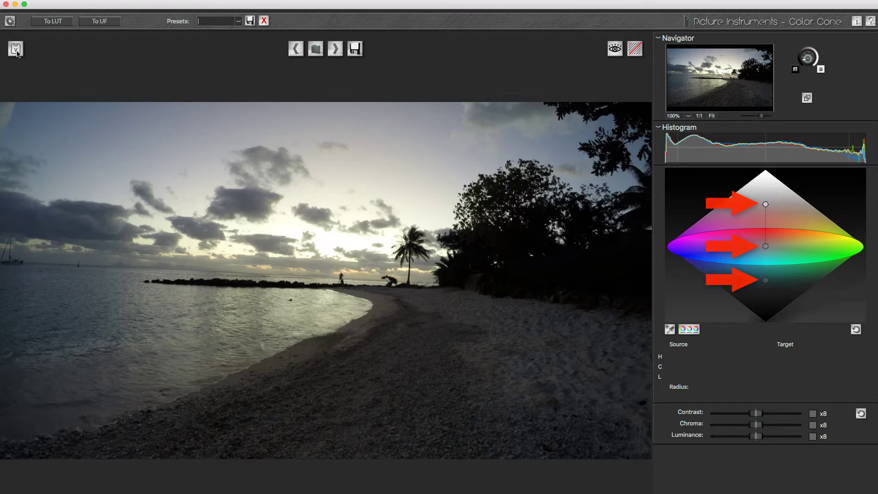
click(856, 330)
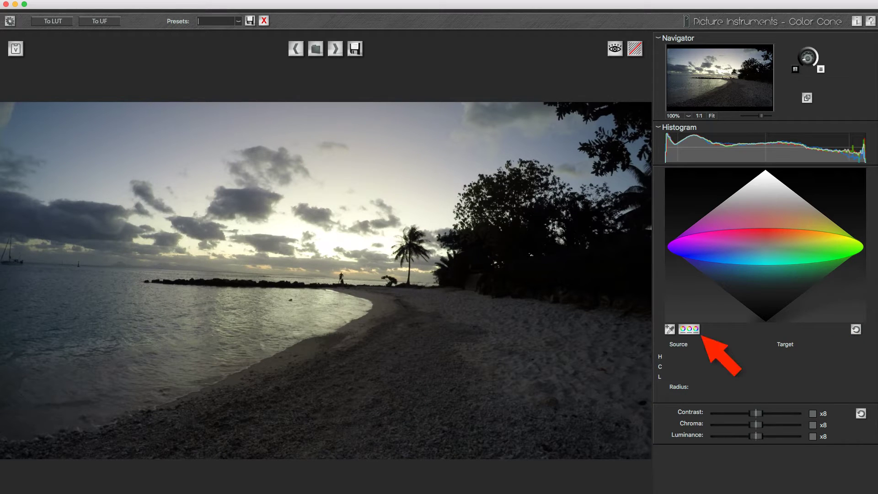
click(694, 333)
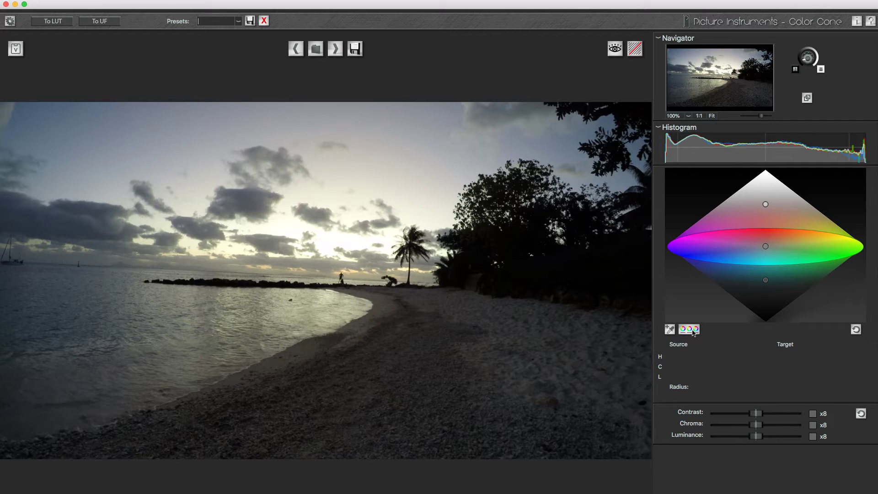
Move the midtone point to a pink-magenta target of hue 329, chroma 37 and lightness about 45
click(765, 246)
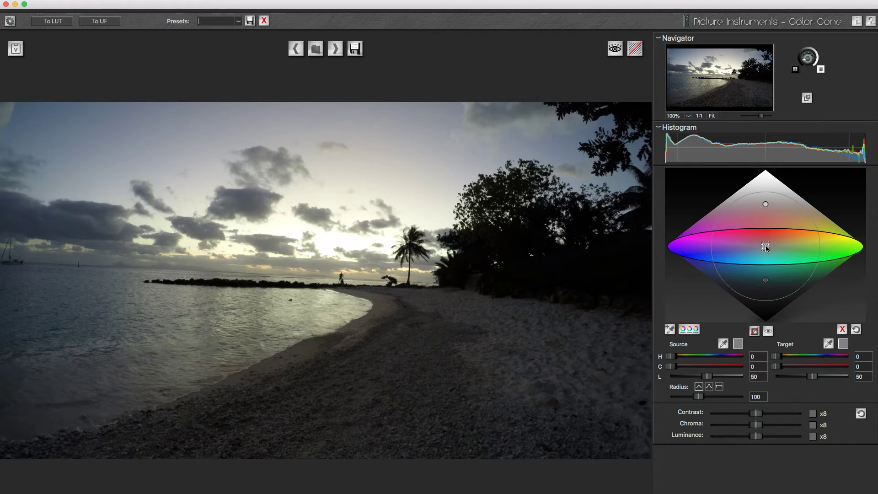
mouse_move(766, 247)
mouse_down()
mouse_move(751, 233)
mouse_move(752, 273)
mouse_move(755, 238)
mouse_up()
drag(846, 357, 802, 377)
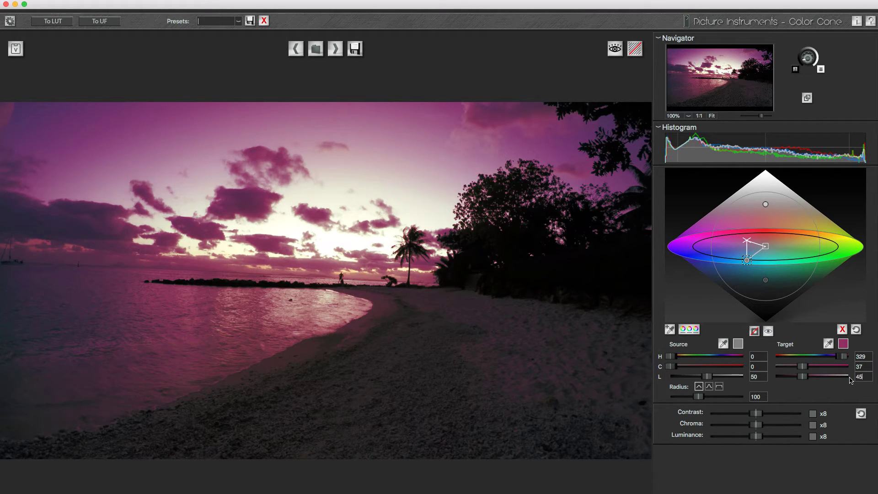
text(45)
key(Return)
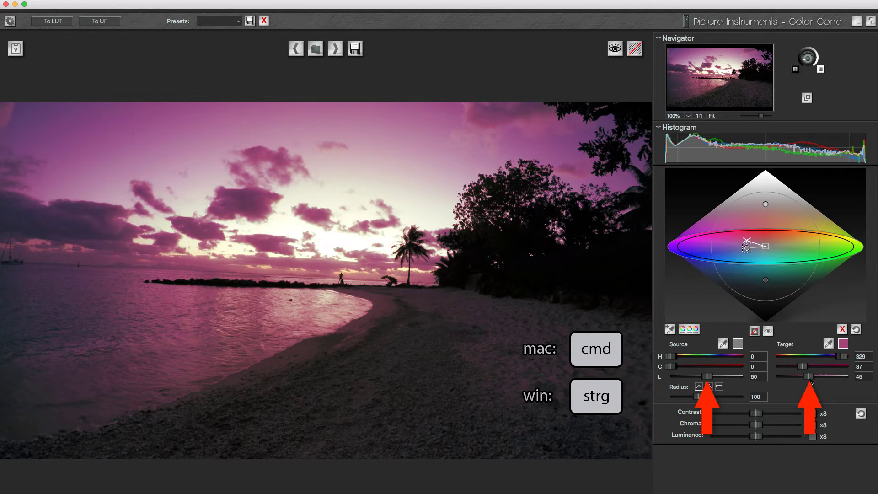
mouse_move(811, 380)
mouse_down()
mouse_move(799, 382)
mouse_move(828, 383)
mouse_move(813, 384)
mouse_up()
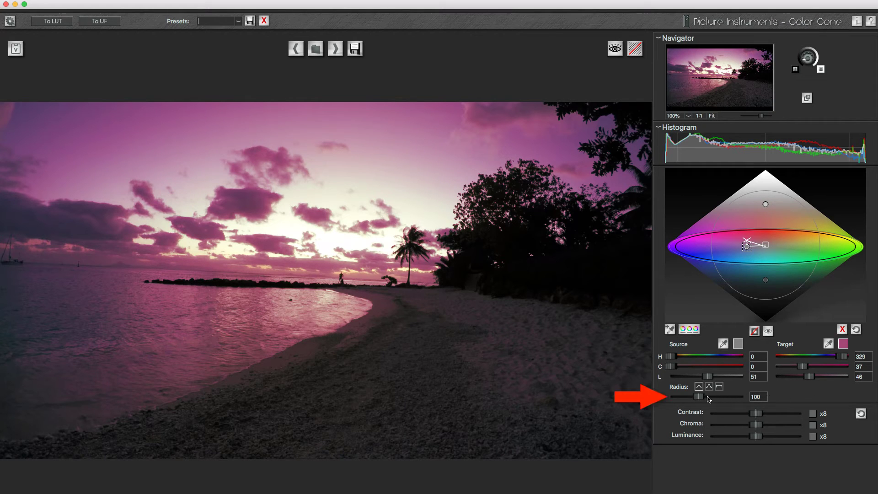
Lower the midtone source and target lightness to 39 and 34, and widen the radius to 85
mouse_move(698, 399)
mouse_down()
mouse_move(758, 401)
mouse_move(688, 402)
mouse_up()
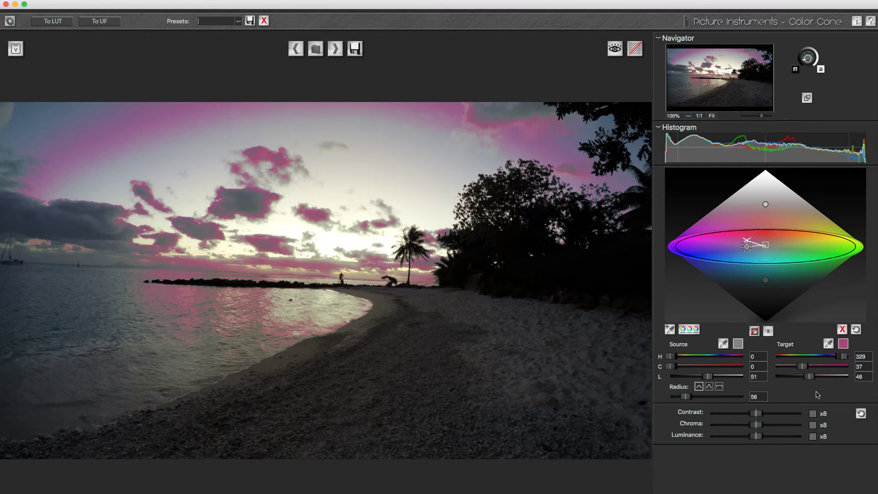
mouse_move(809, 376)
mouse_down()
mouse_move(794, 380)
mouse_move(844, 383)
mouse_move(757, 387)
mouse_up()
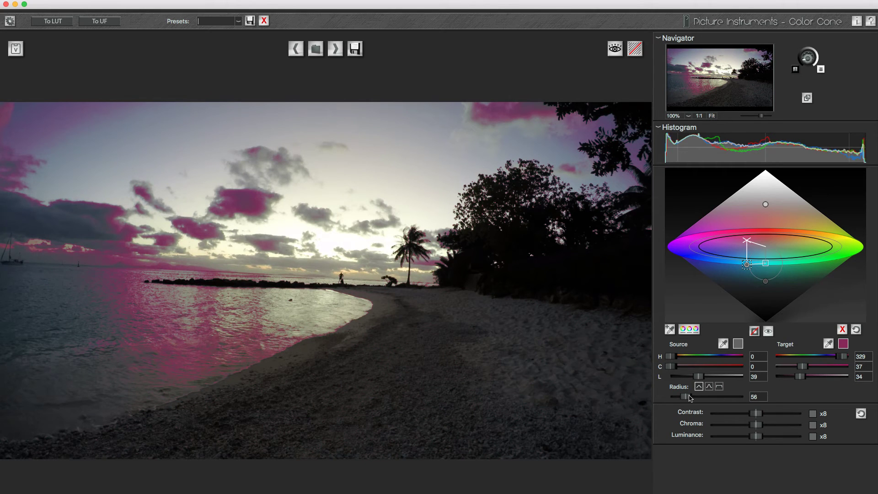
drag(692, 398, 699, 399)
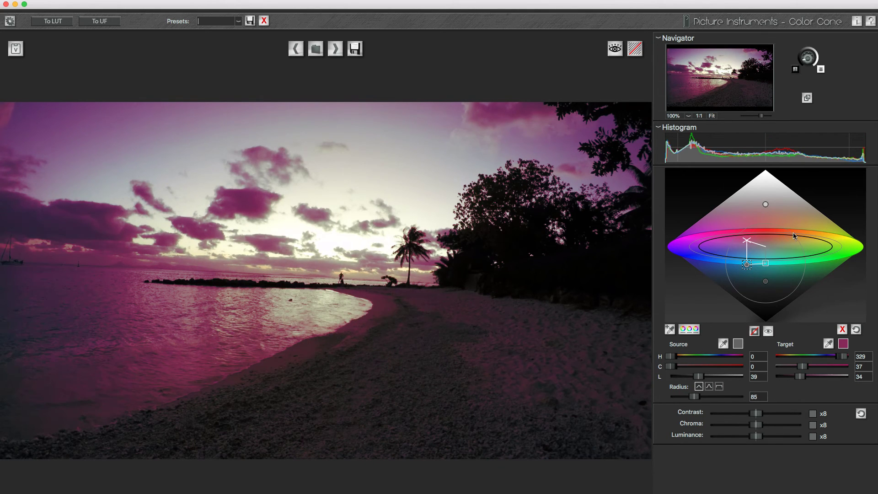
Tint the highlights yellow (H 59, C 31) and export the look as the 'colorful sunset' 3DL LUT
click(766, 206)
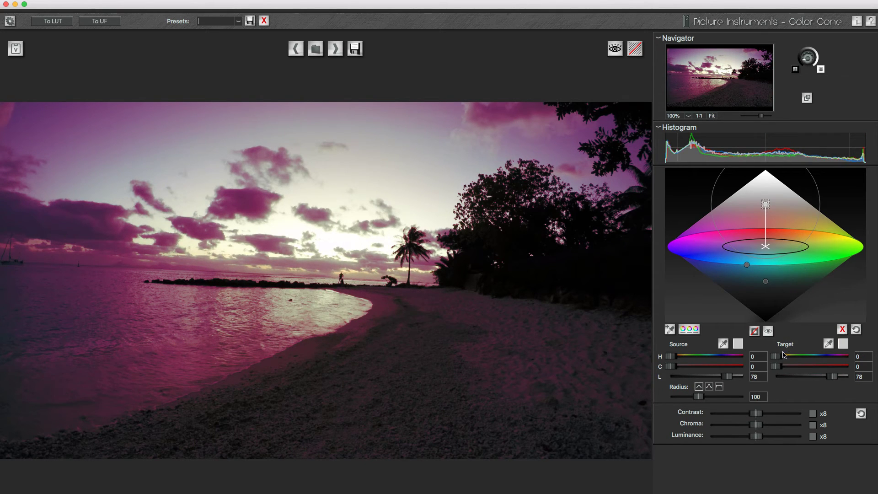
mouse_move(777, 366)
mouse_down()
mouse_move(800, 370)
mouse_move(787, 358)
mouse_up()
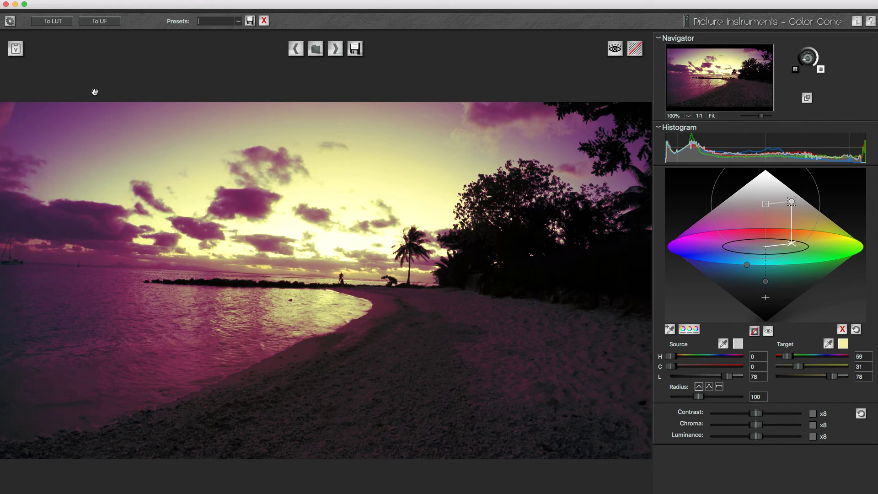
click(63, 25)
text(color)
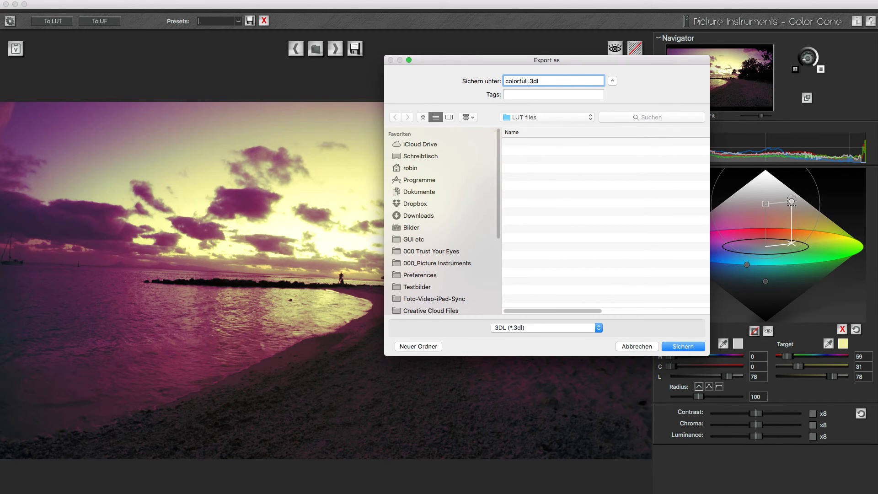
text(ful sunset)
key(Return)
key(super+Tab)
key(super+Tab)
key(super+Tab)
key(super+Tab)
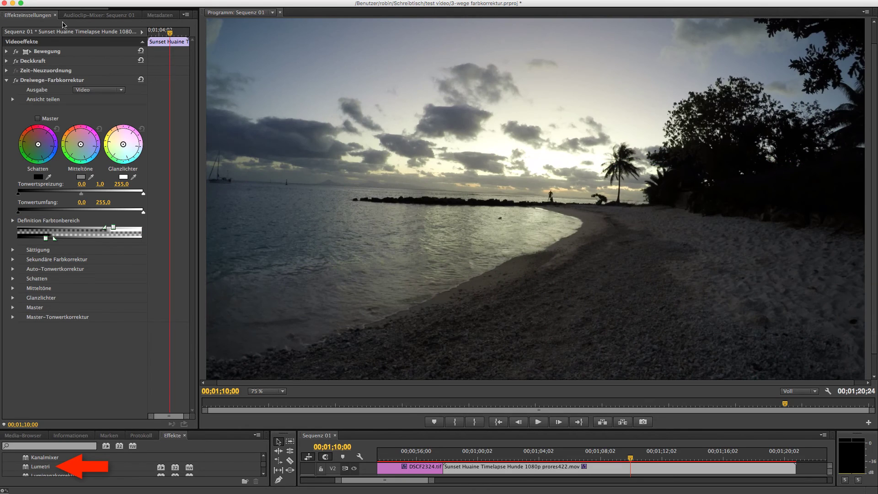
Add a Lumetri effect to the timelapse clip and load the colorful sunset.3dl LUT into it
drag(47, 467, 165, 451)
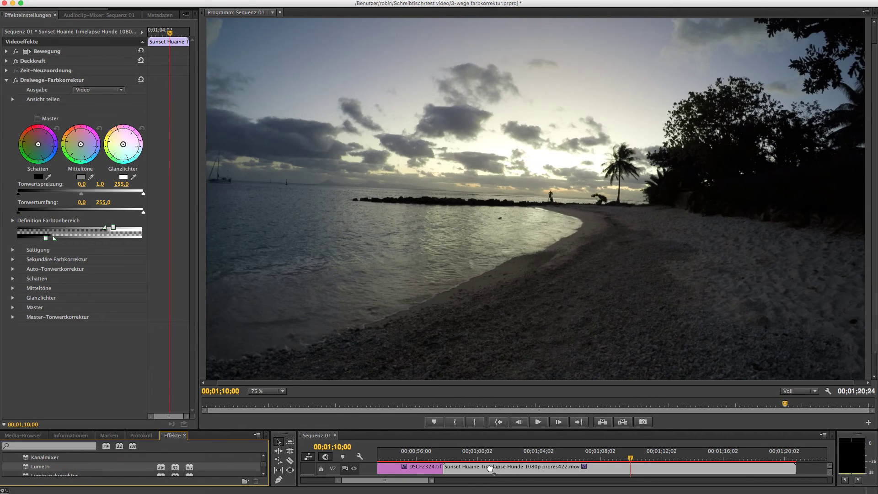
drag(489, 468, 491, 469)
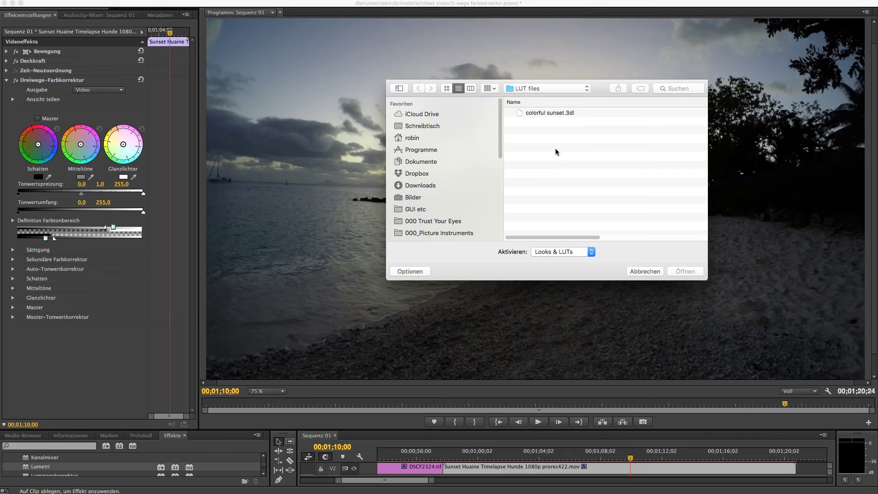
double_click(556, 113)
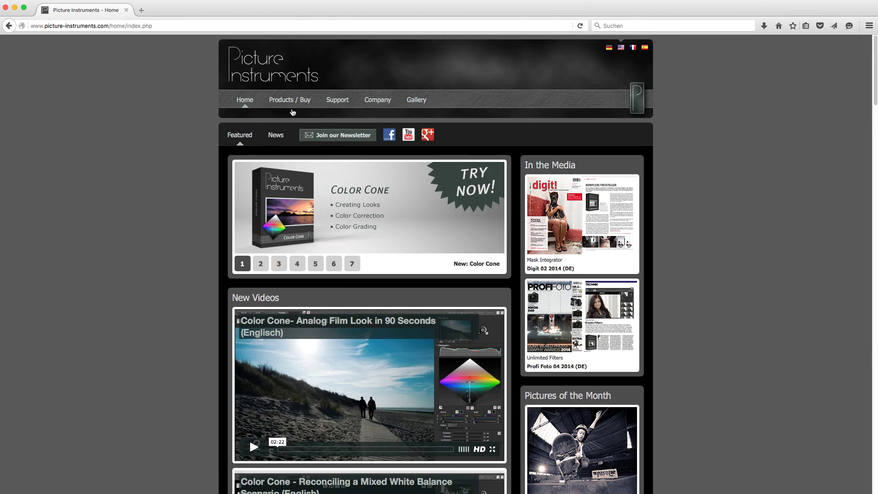
From the Color Cone trial page, request the Mac installer download link by submitting an e-mail address
mouse_move(295, 105)
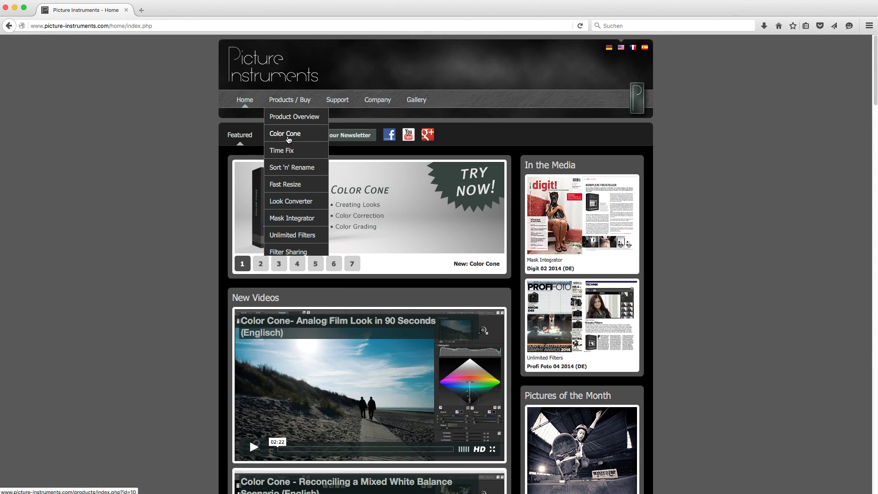
click(289, 134)
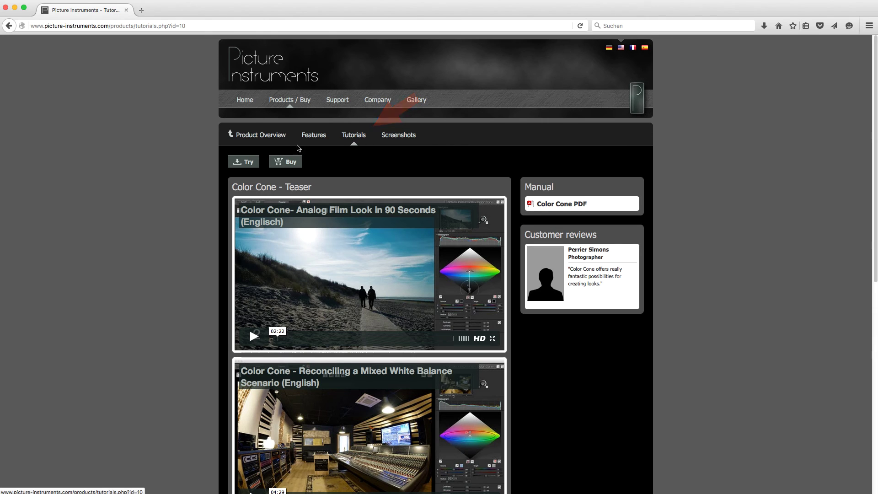
click(241, 164)
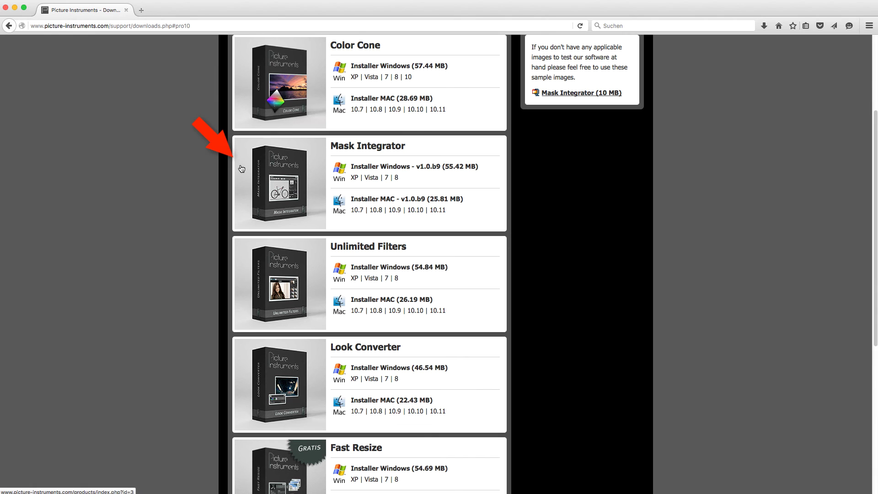
click(402, 97)
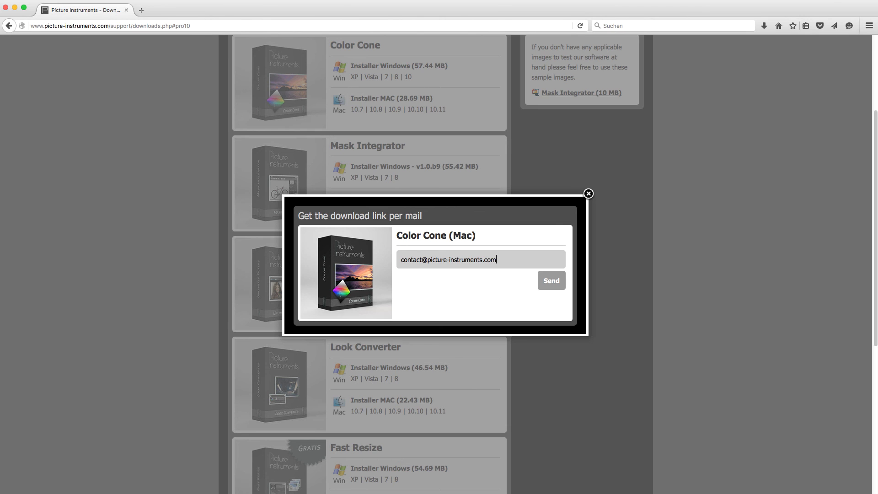
click(550, 283)
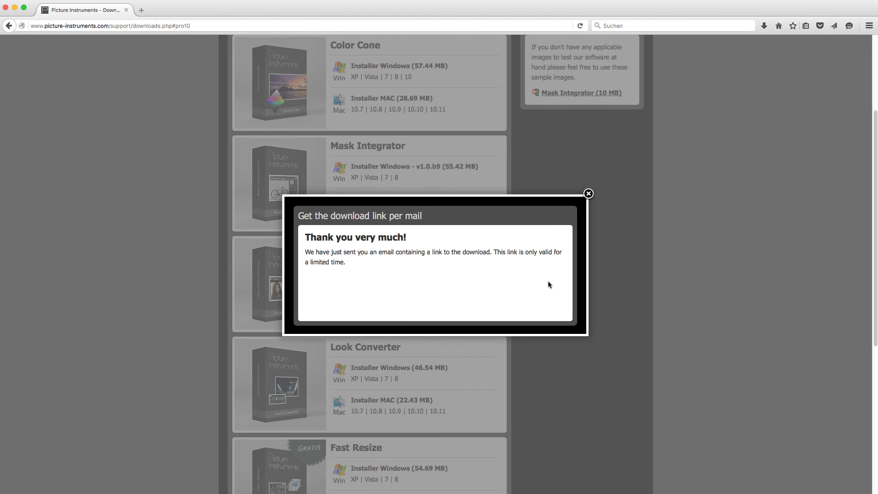